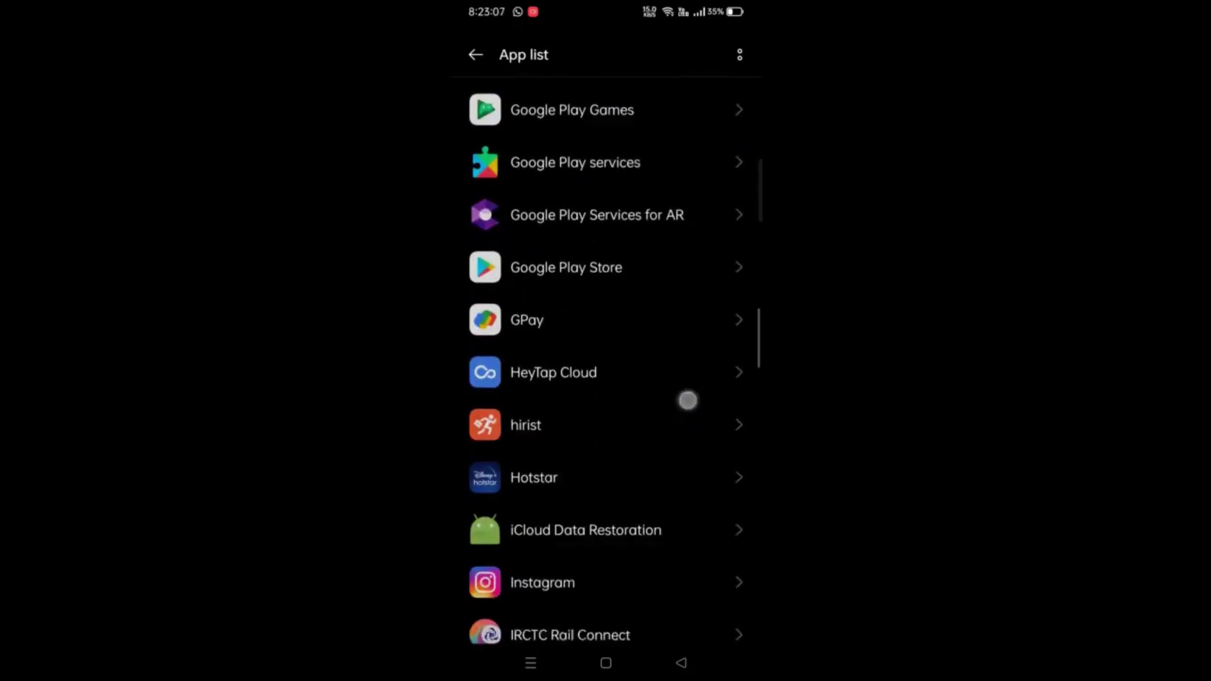
scroll(688, 400, "down", 3)
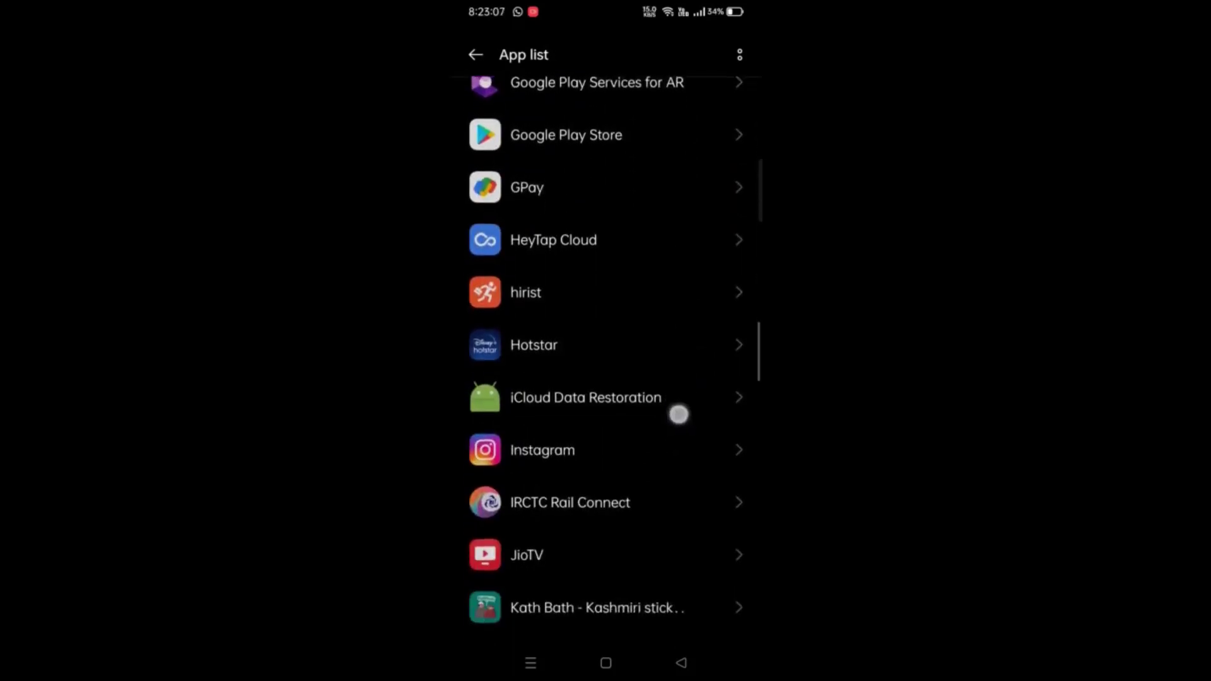
- Open Instagram's App info page from the app list
left_click(542, 269)
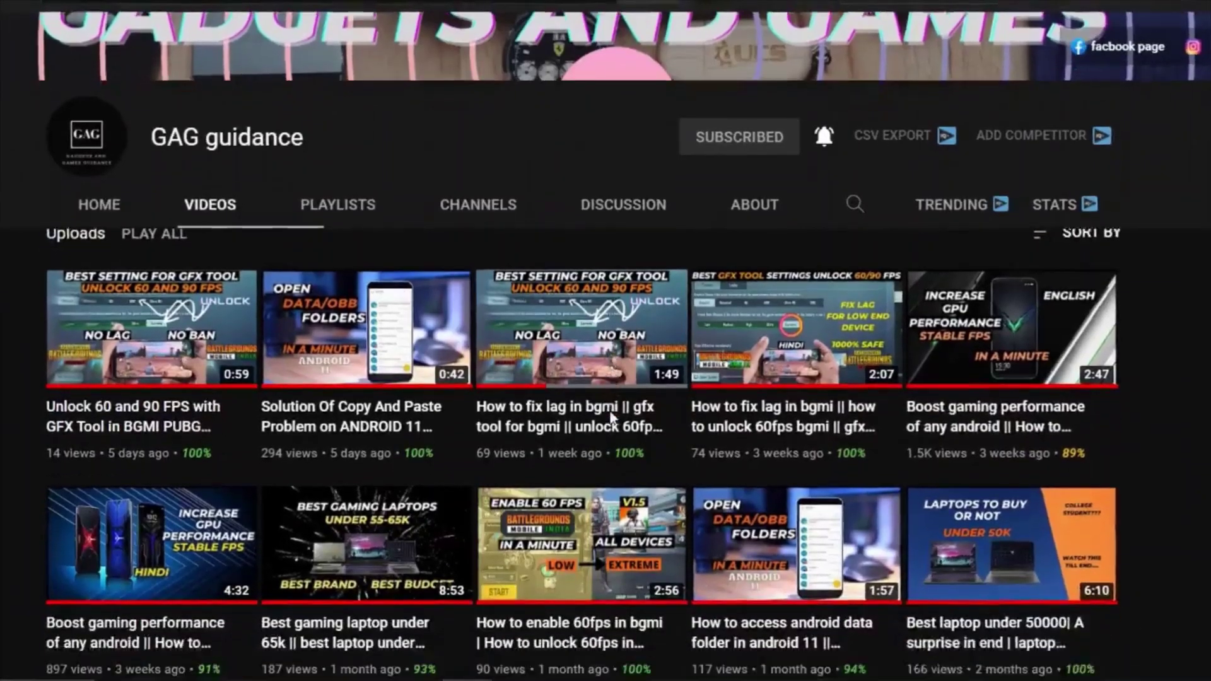
scroll(611, 421, "down", 2)
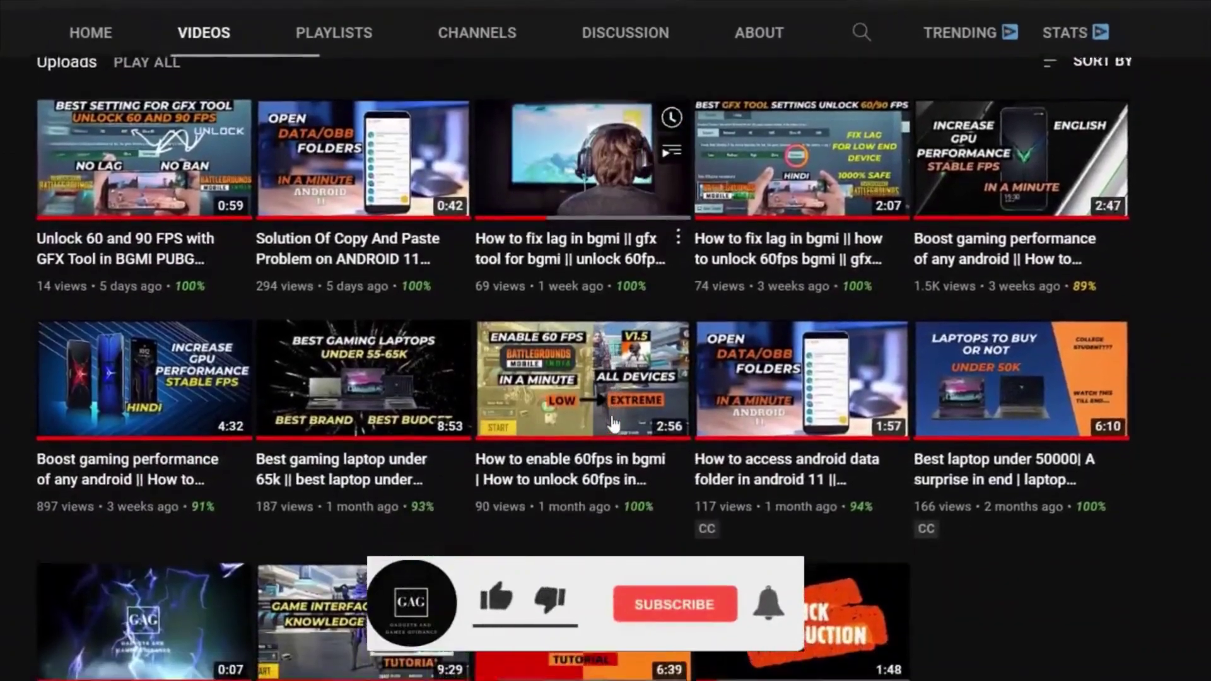
scroll(610, 421, "down", 1)
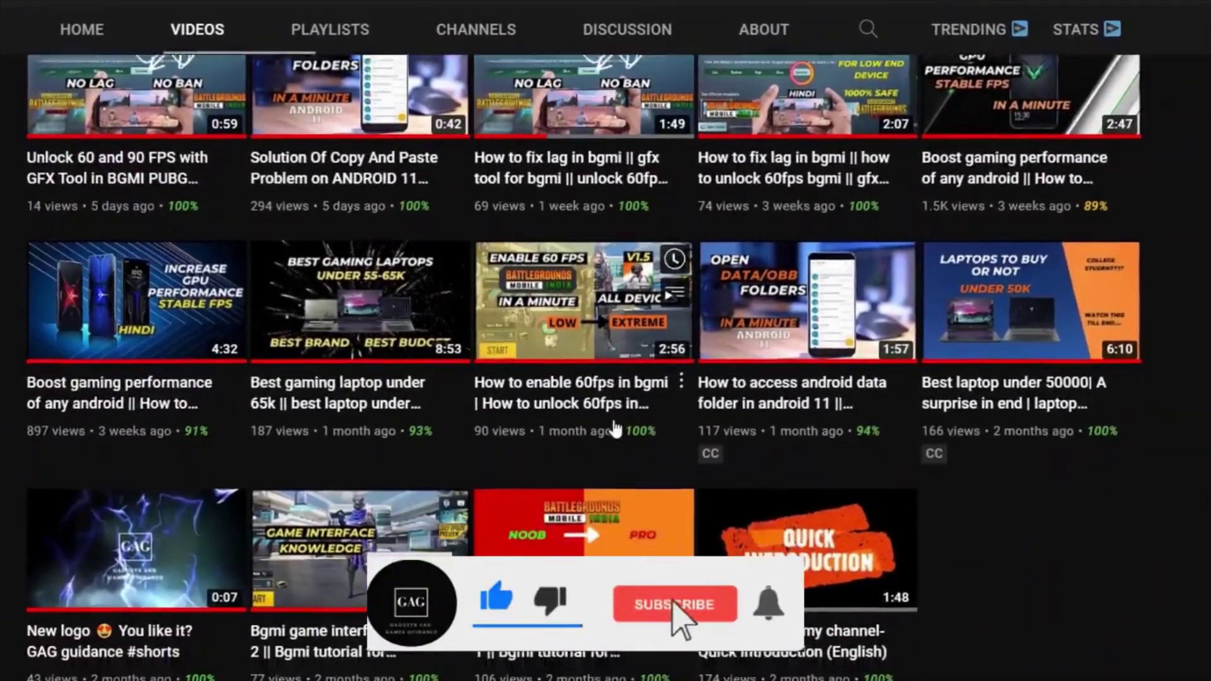
scroll(614, 429, "up", 3)
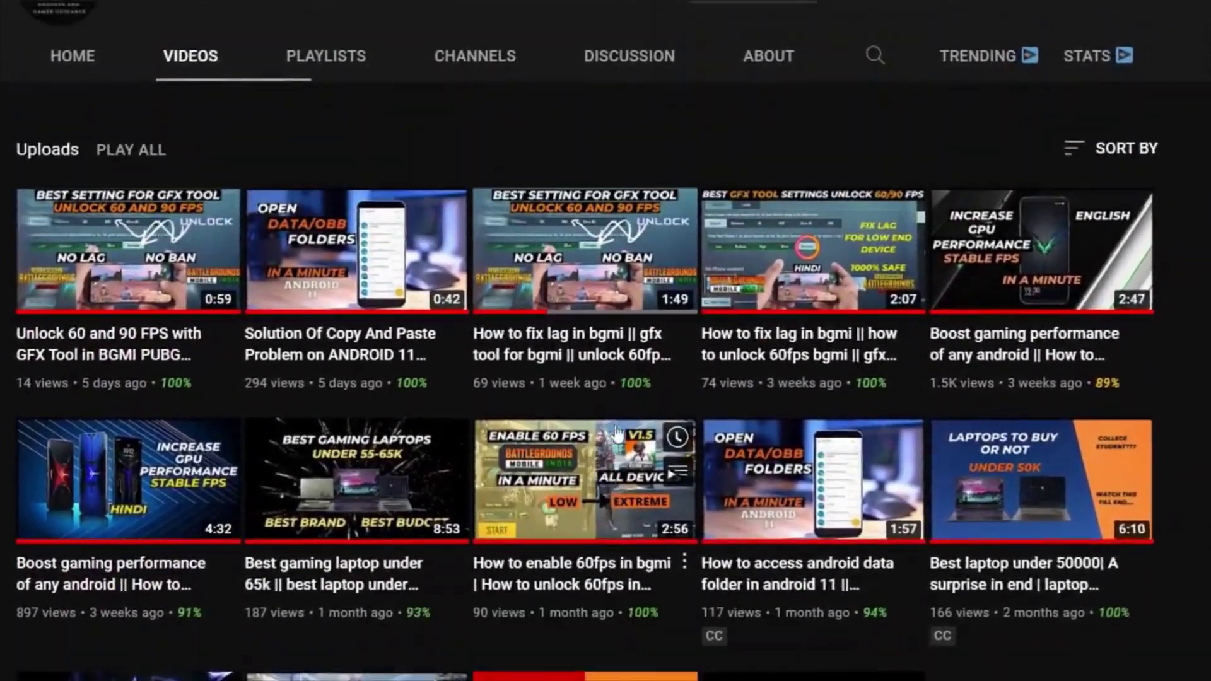
scroll(616, 434, "up", 2)
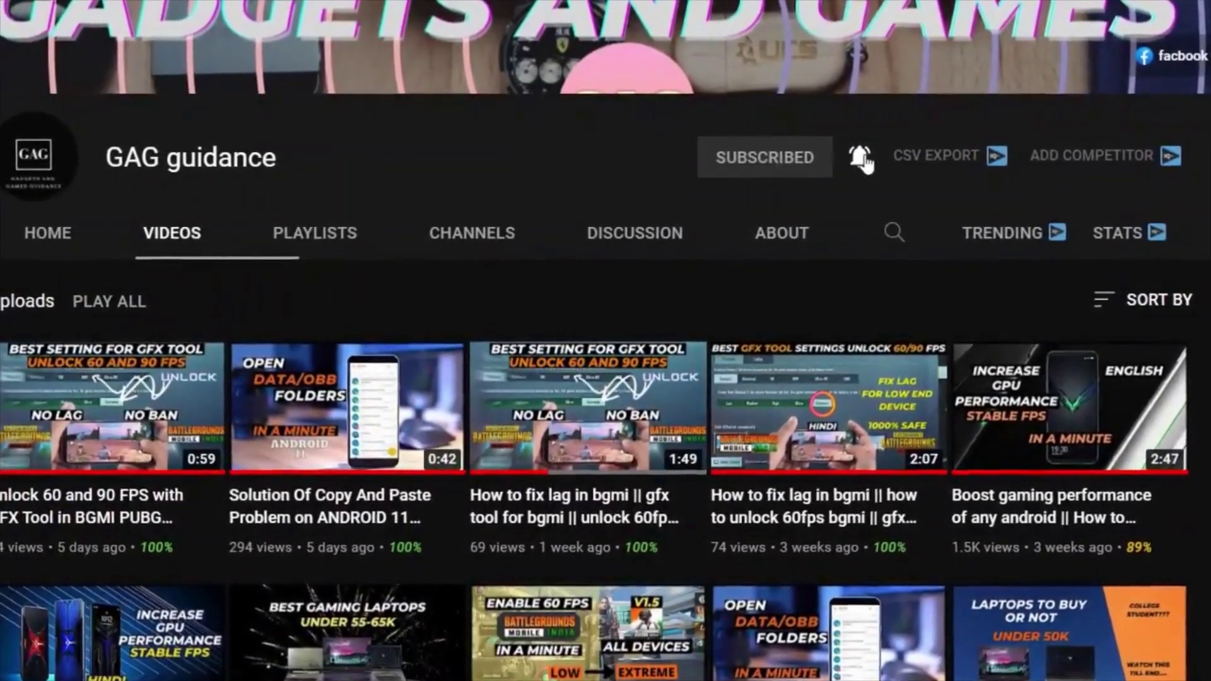
- Use the bell beside SUBSCRIBED to get All notifications from GAG guidance
left_click(859, 158)
left_click(903, 210)
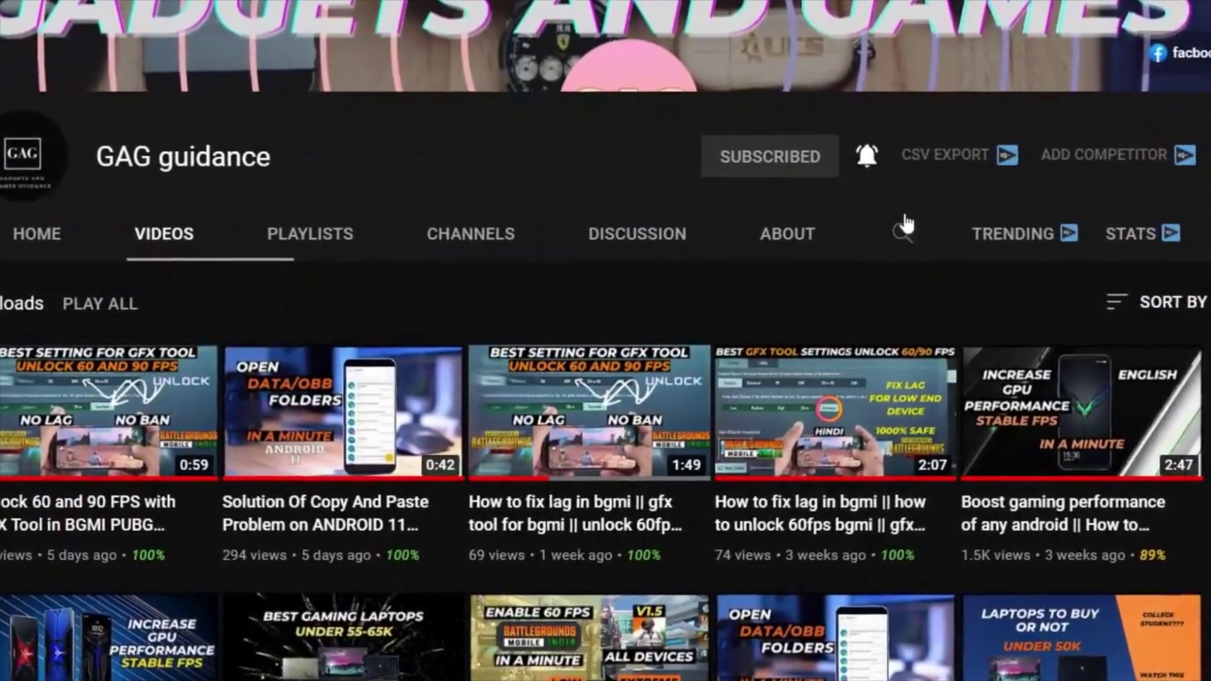